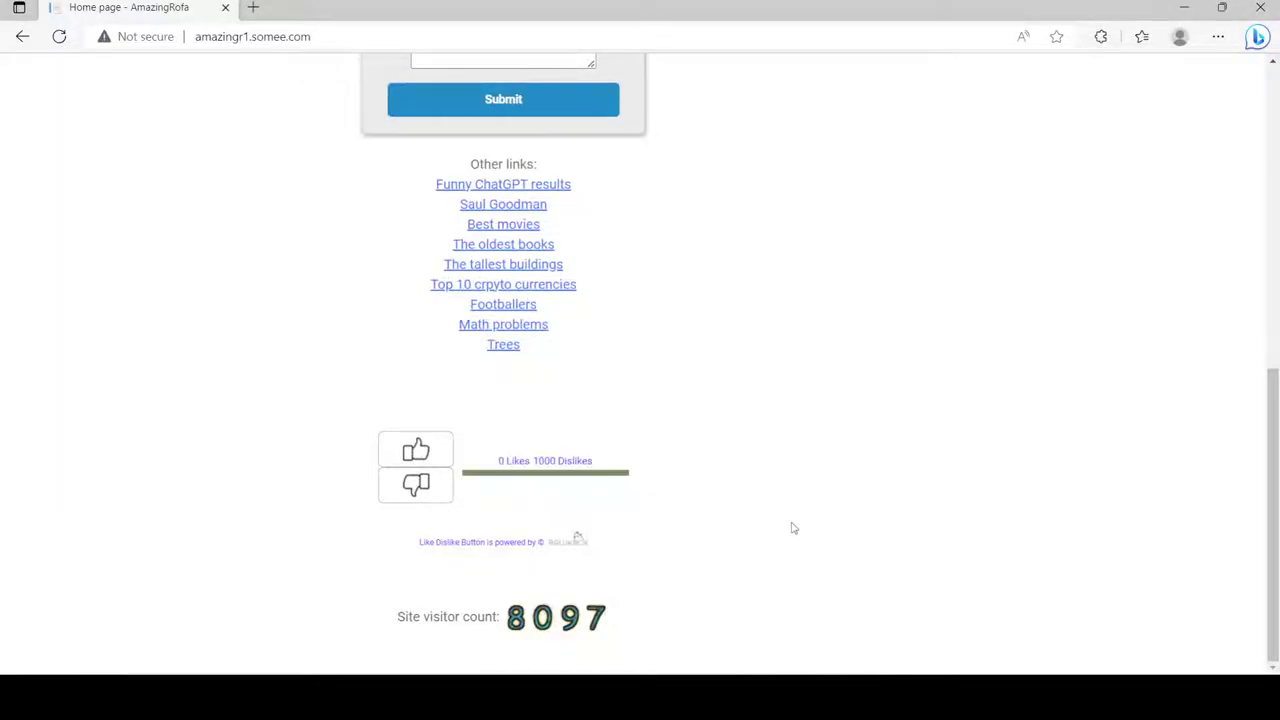
# - Zoom the browser in and open the Cats page to check its 42 likes and 4 dislikes
pyautogui.hotkey('ctrl', '+')
pyautogui.hotkey('ctrl', '+')
pyautogui.hotkey('ctrl', '+')
pyautogui.hotkey('ctrl', '+')
pyautogui.scroll(10, 593, 447)
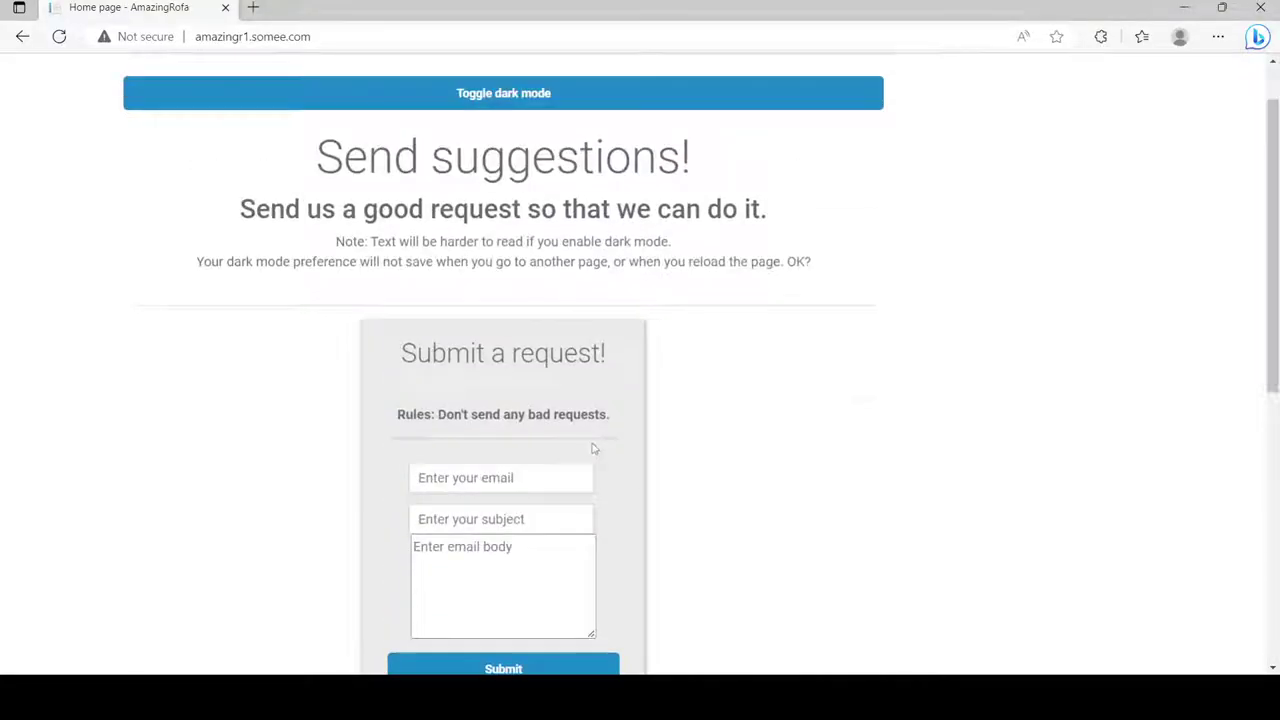
pyautogui.click(315, 98)
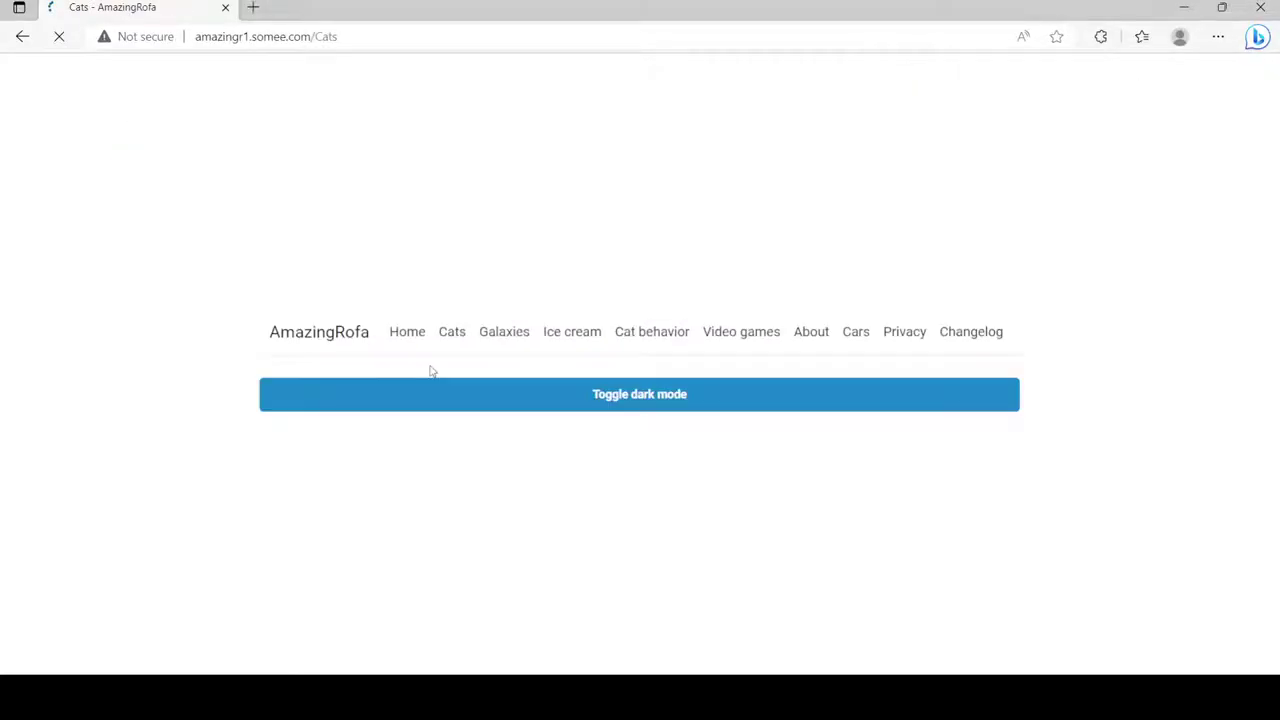
pyautogui.scroll(-10, 520, 485)
pyautogui.scroll(-10, 520, 485)
pyautogui.scroll(-5, 520, 485)
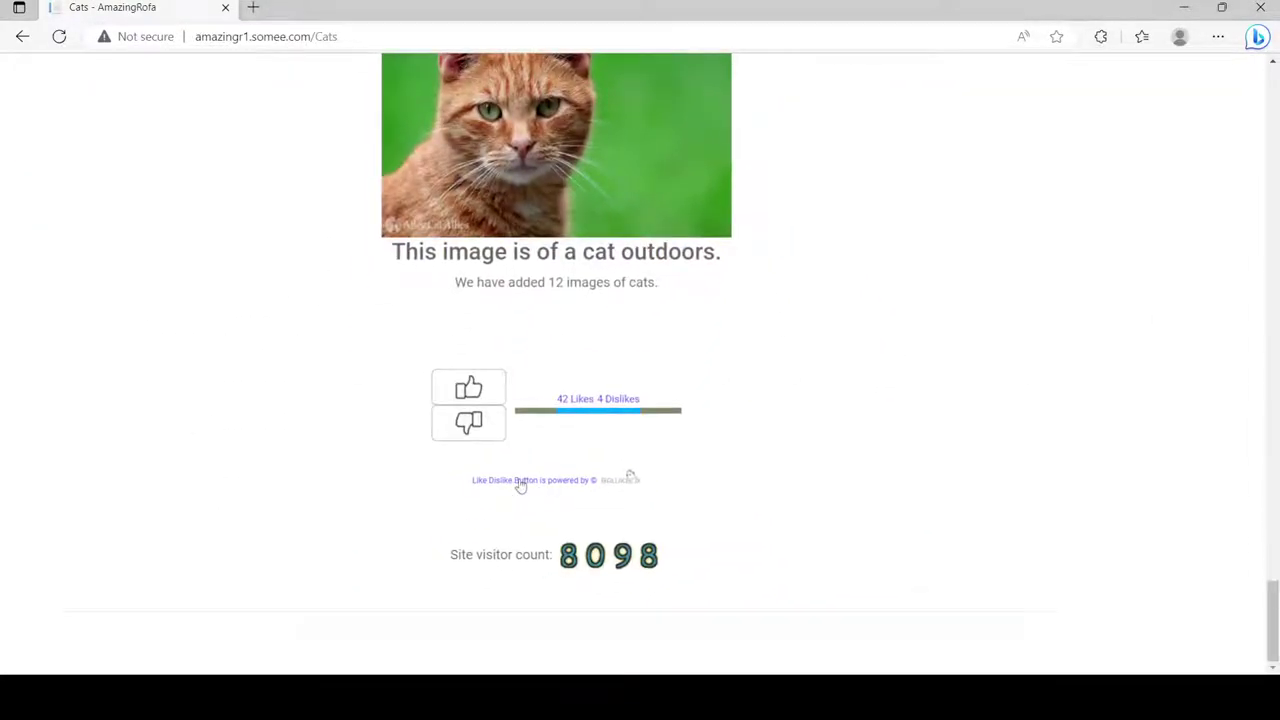
pyautogui.scroll(5, 520, 485)
pyautogui.scroll(5, 520, 485)
pyautogui.scroll(5, 520, 485)
# - View the Galaxies page, then the Ice cream page with 5 likes and 1 dislike
pyautogui.click(265, 98)
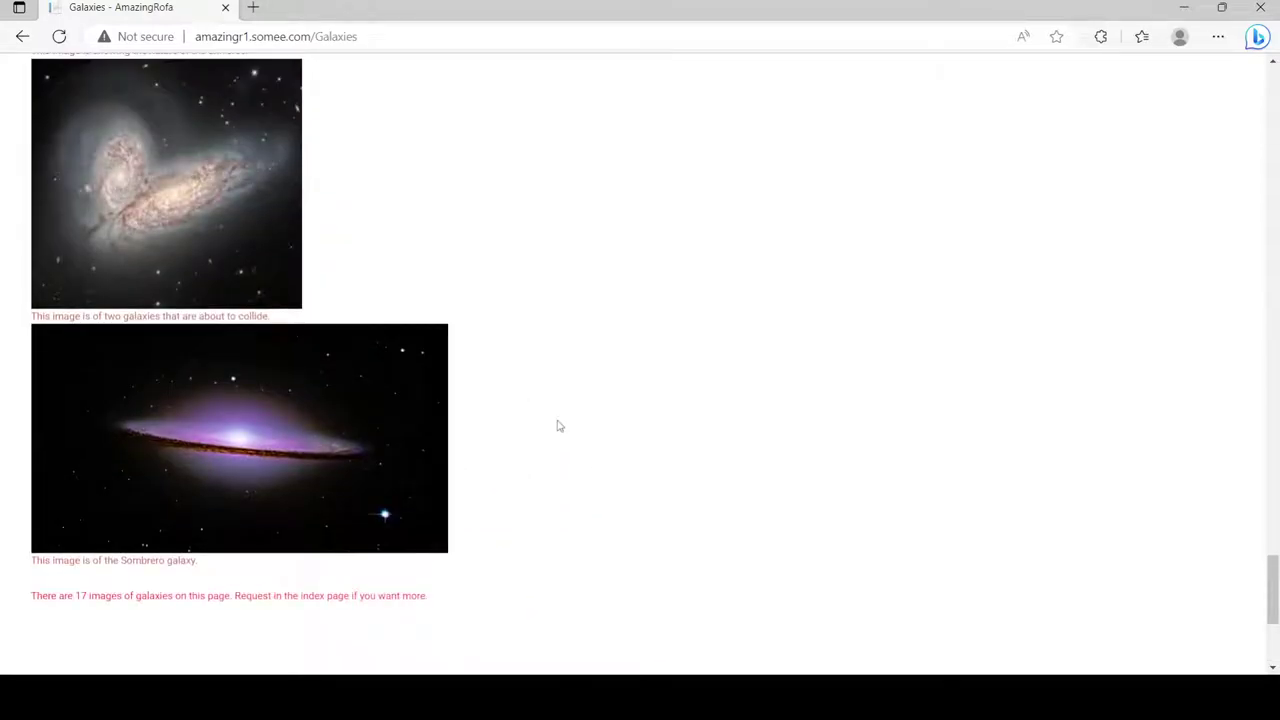
pyautogui.scroll(5, 559, 426)
pyautogui.scroll(5, 559, 426)
pyautogui.scroll(5, 559, 426)
pyautogui.scroll(5, 559, 426)
pyautogui.scroll(2, 559, 426)
pyautogui.click(333, 98)
pyautogui.scroll(-5, 540, 494)
pyautogui.scroll(-5, 540, 494)
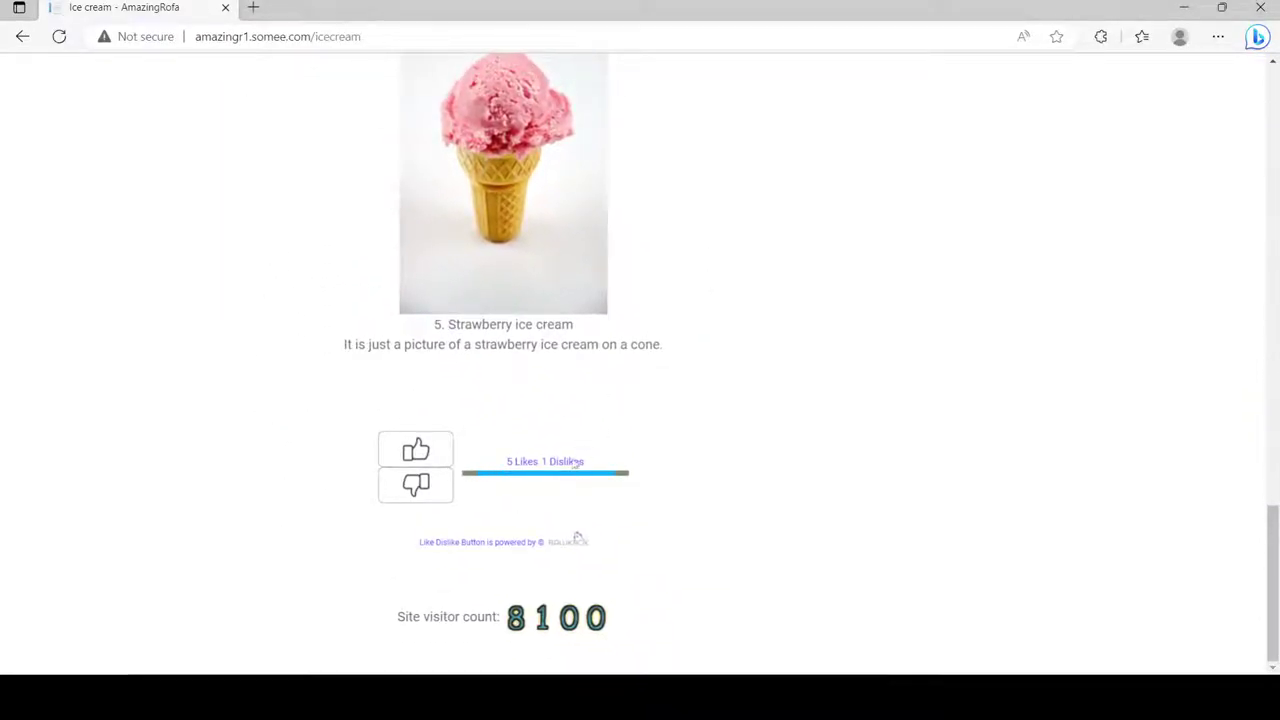
pyautogui.scroll(5, 580, 448)
pyautogui.scroll(8, 536, 484)
pyautogui.scroll(-1, 536, 484)
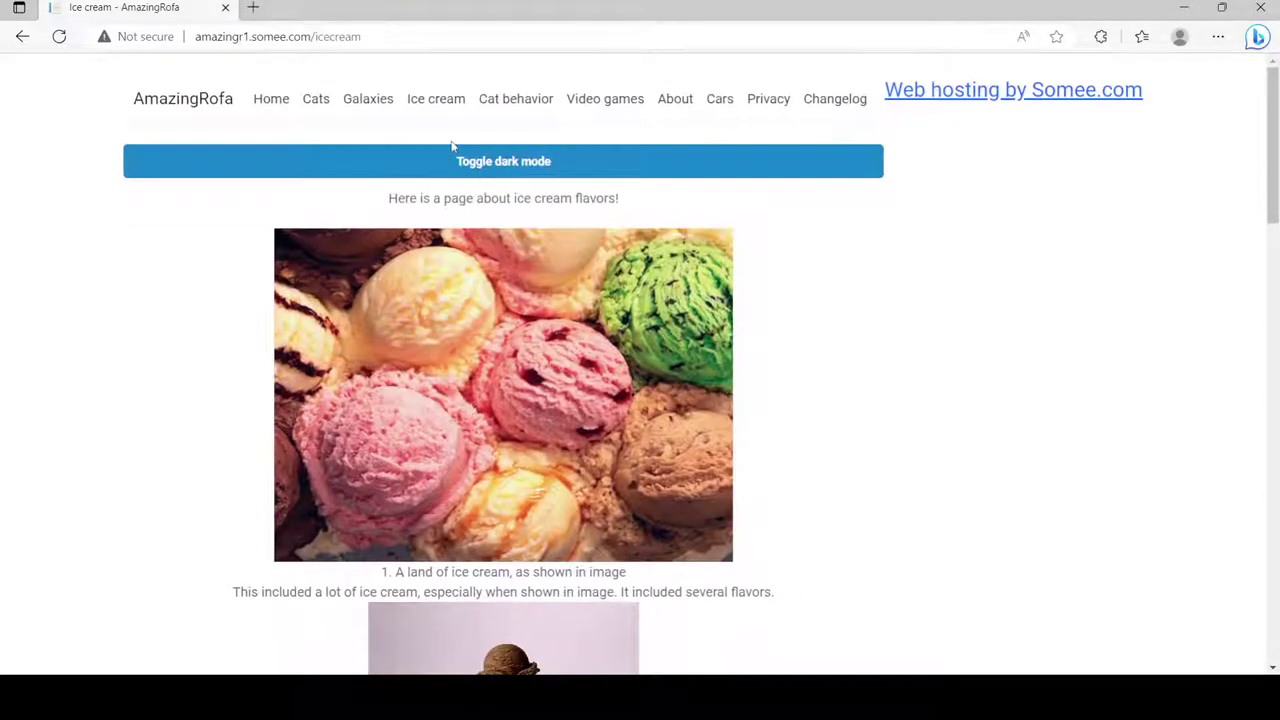
# - Open the Cat behavior page to read its body-language table and Grooming section
pyautogui.click(516, 98)
pyautogui.scroll(-8, 562, 355)
pyautogui.scroll(-8, 562, 355)
pyautogui.scroll(-5, 562, 355)
pyautogui.scroll(-2, 562, 355)
pyautogui.scroll(-1, 562, 355)
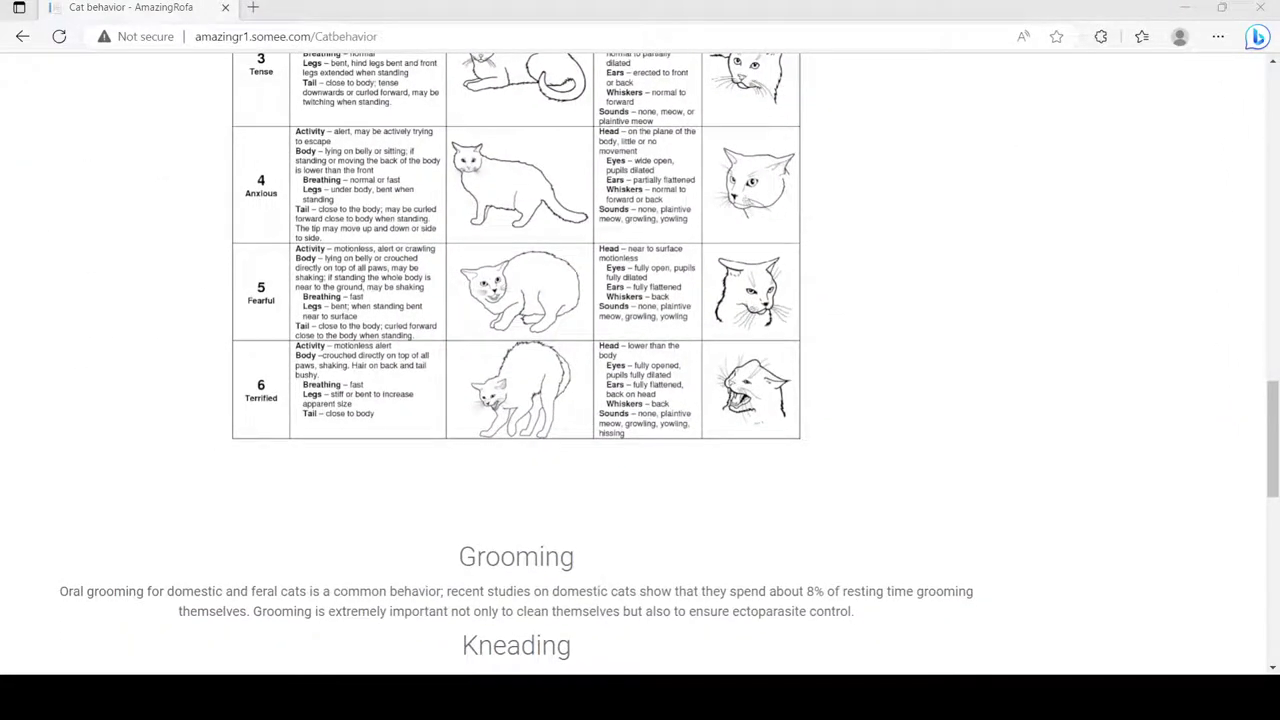